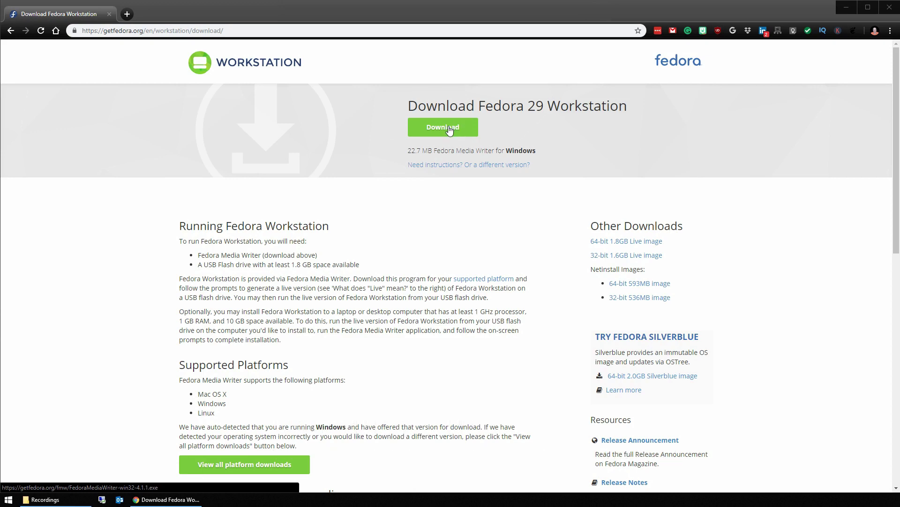
- Download the 23.5 MB Fedora Media Writer installer for Windows from the Fedora 29 Workstation page
left_click(449, 130)
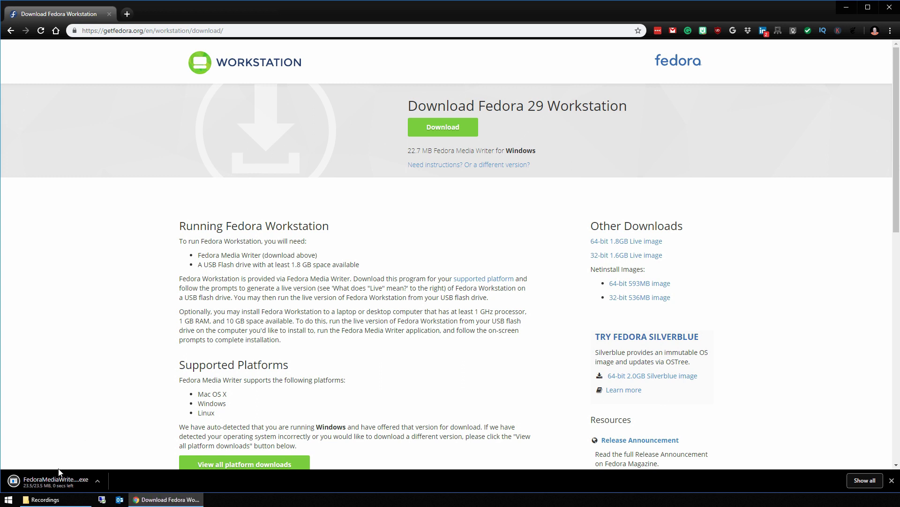
- Run Fedora Media Writer and write Fedora Workstation to the Ativa My 4GB USB drive
left_click(29, 480)
left_click(561, 181)
left_click(732, 150)
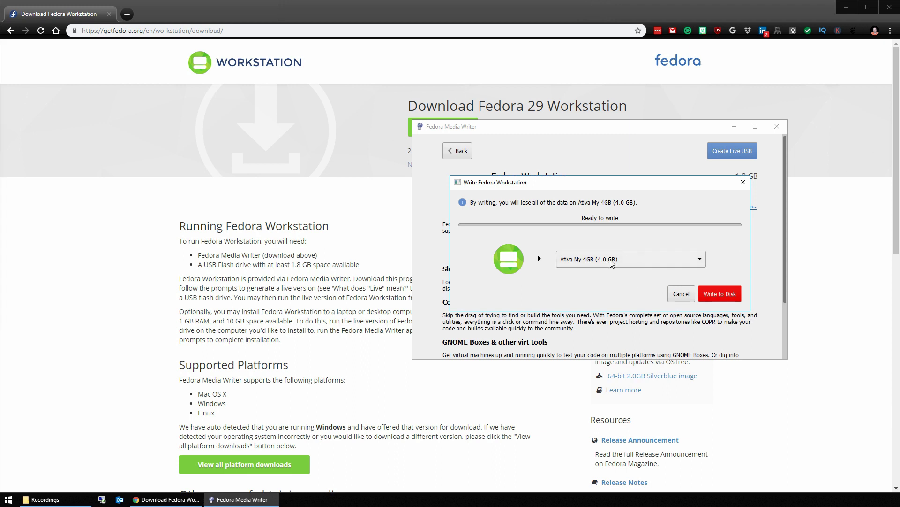
left_click(722, 294)
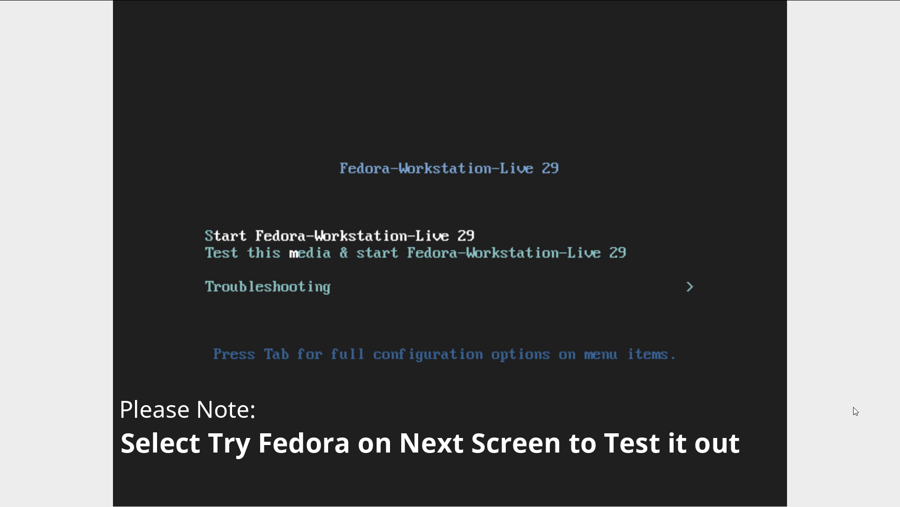
- Choose Start Fedora-Workstation-Live 29 in the boot menu
key("Down")
key("Up")
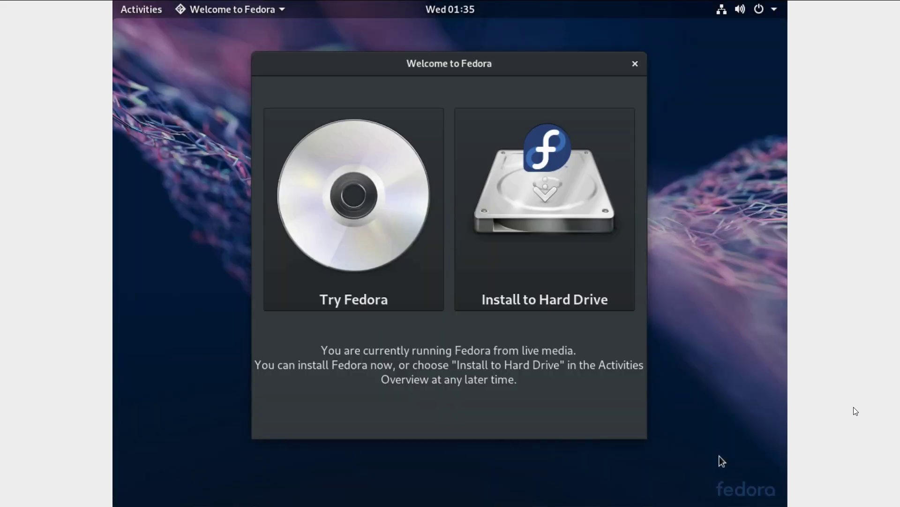
- Choose Install to Hard Drive, keep English (United States), and go to Installation Destination
left_click(580, 192)
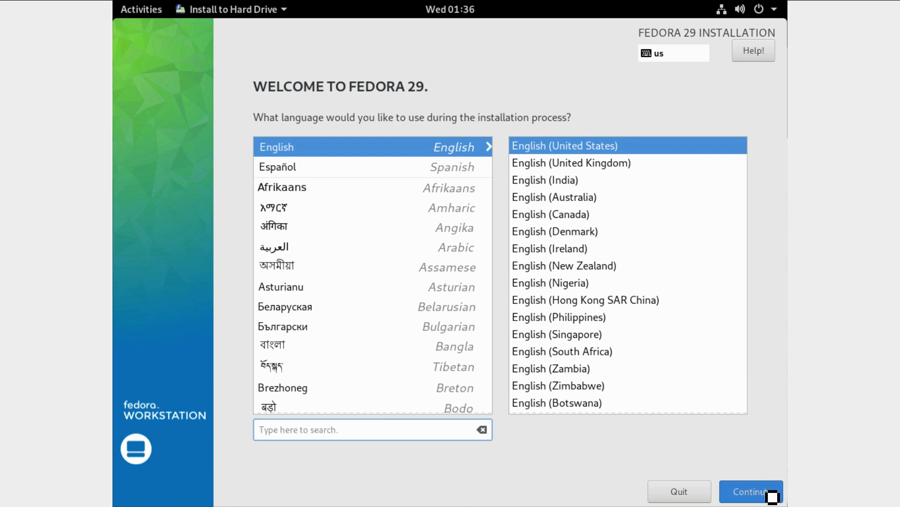
left_click(769, 493)
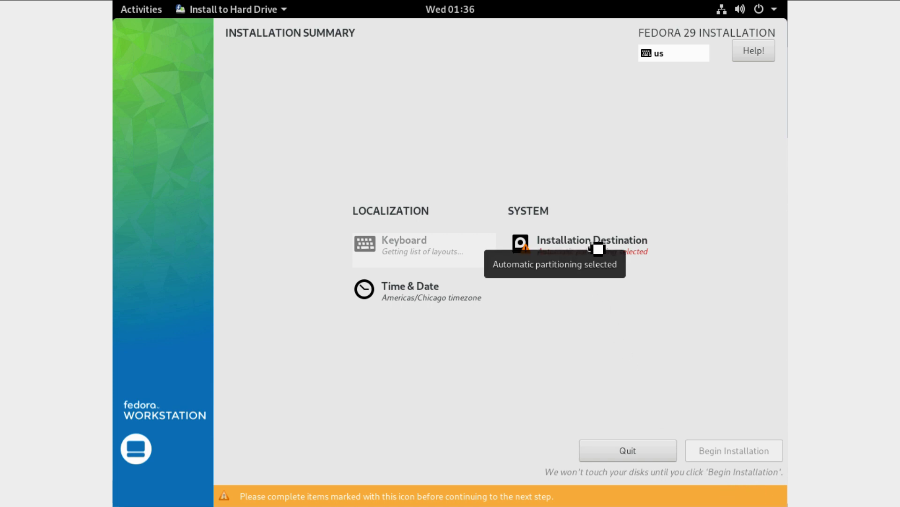
left_click(595, 248)
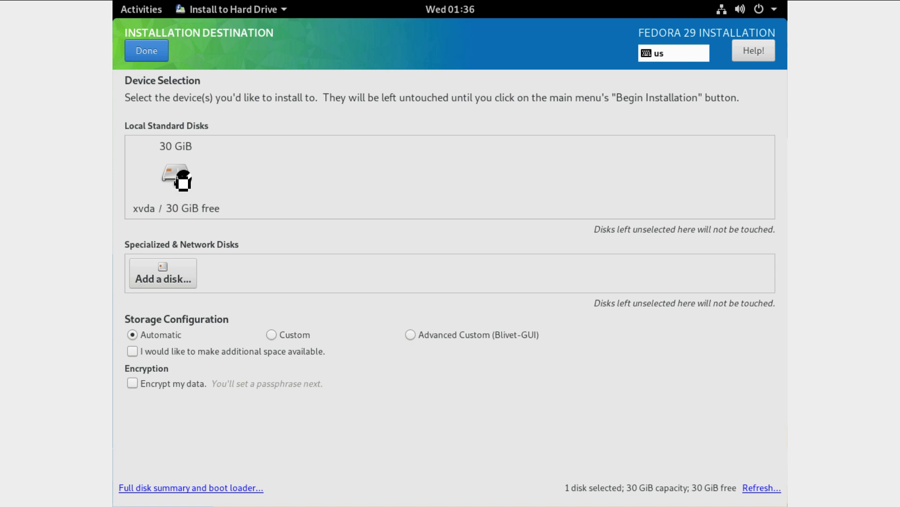
- Select the 30 GiB xvda disk with automatic storage configuration and confirm it
left_click(183, 179)
left_click(186, 183)
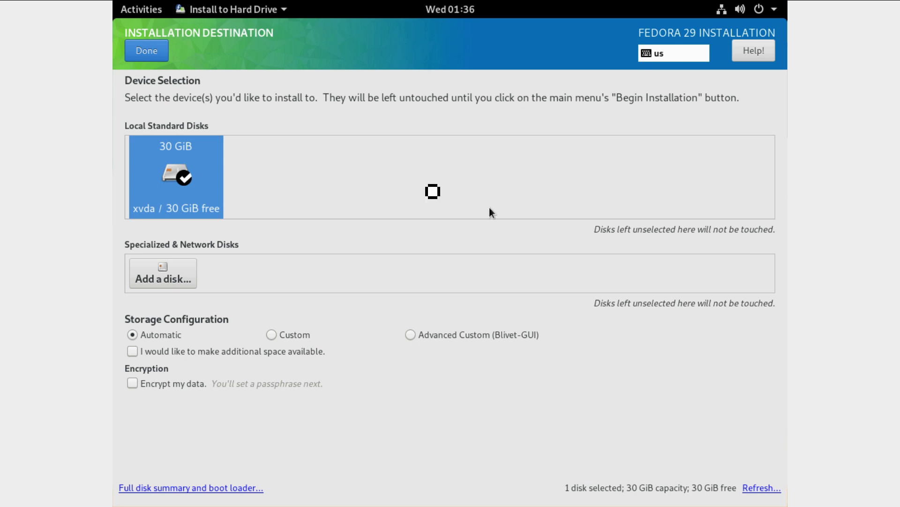
left_click(158, 55)
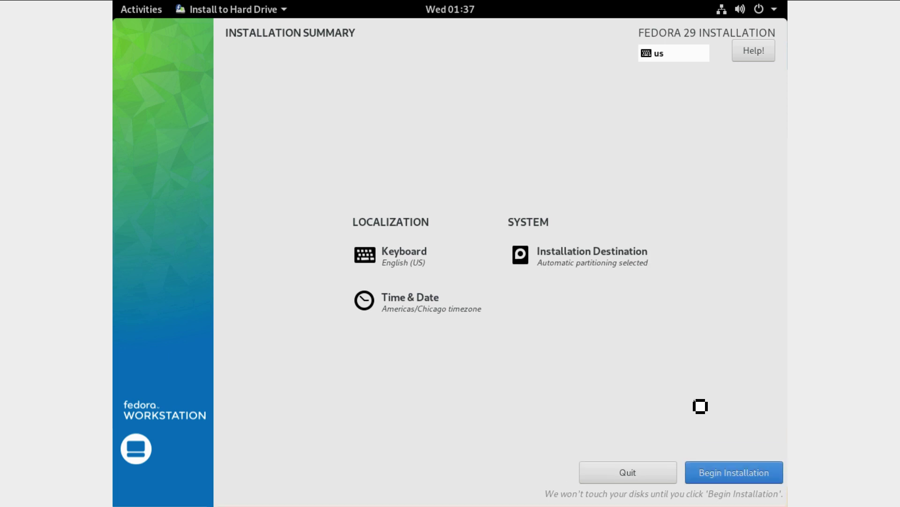
- Begin the installation and let it run until it reports Complete
left_click(754, 474)
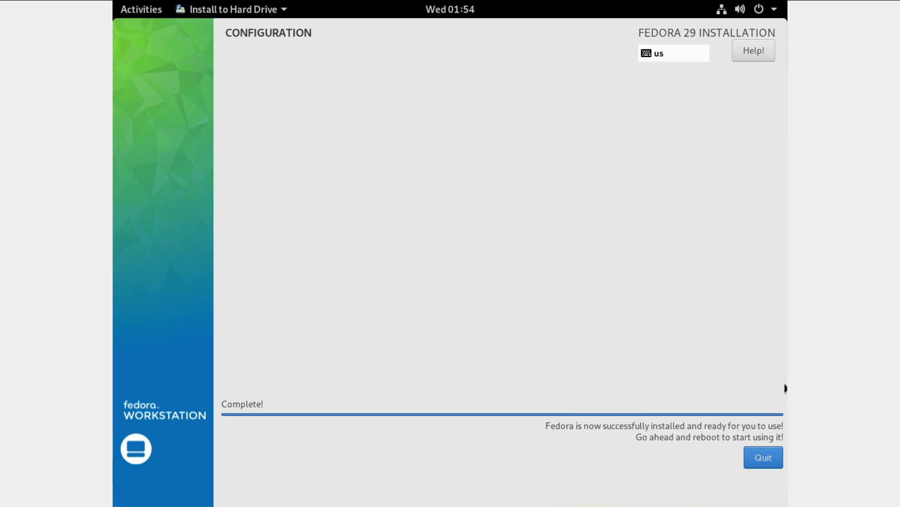
- Quit the finished installer and restart the computer from the system menu
left_click(759, 459)
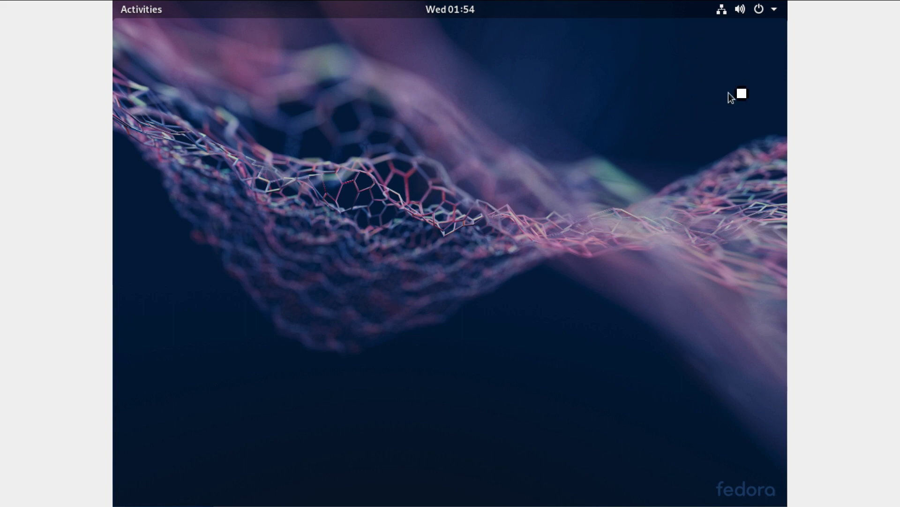
left_click(771, 9)
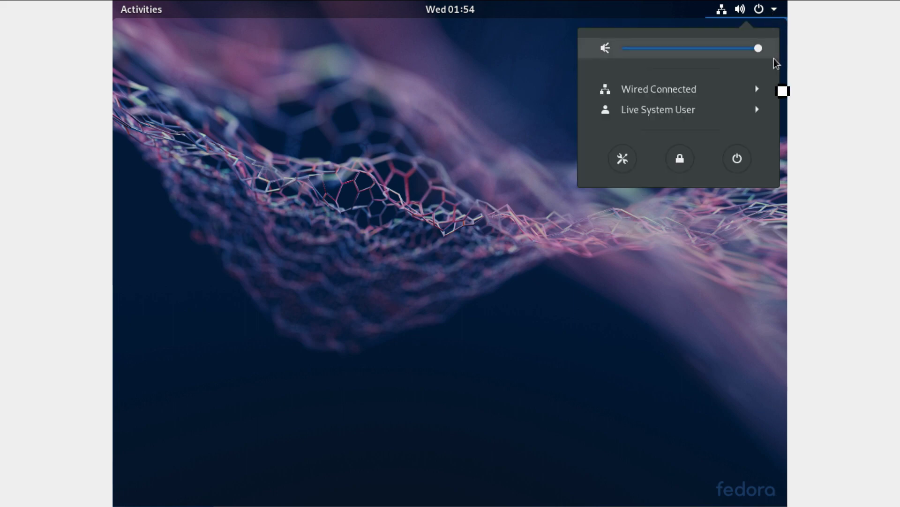
left_click(737, 158)
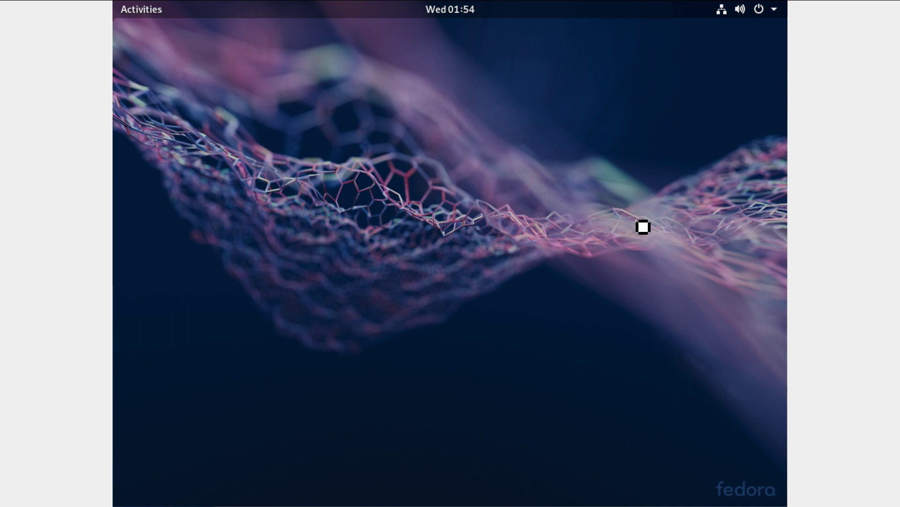
key("XF86PowerOff")
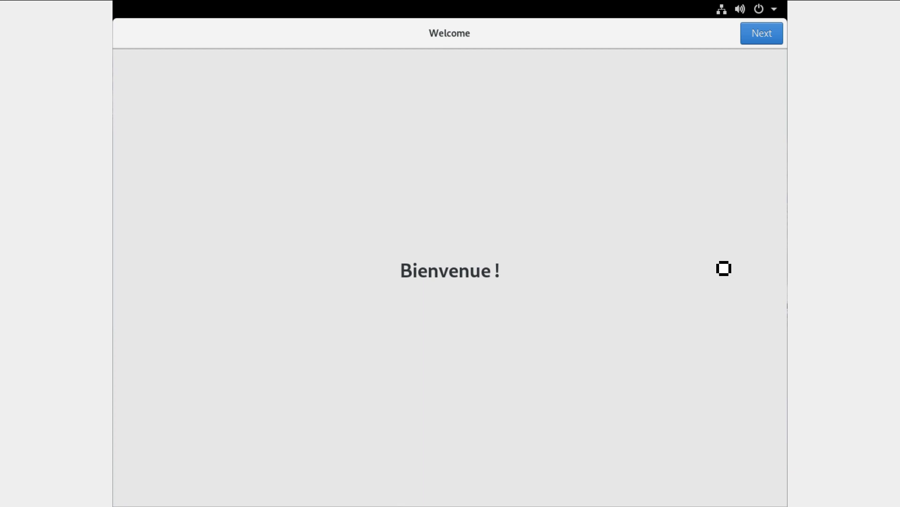
- Turn off Location Services and Automatic Problem Reporting, then skip Online Accounts
left_click(763, 38)
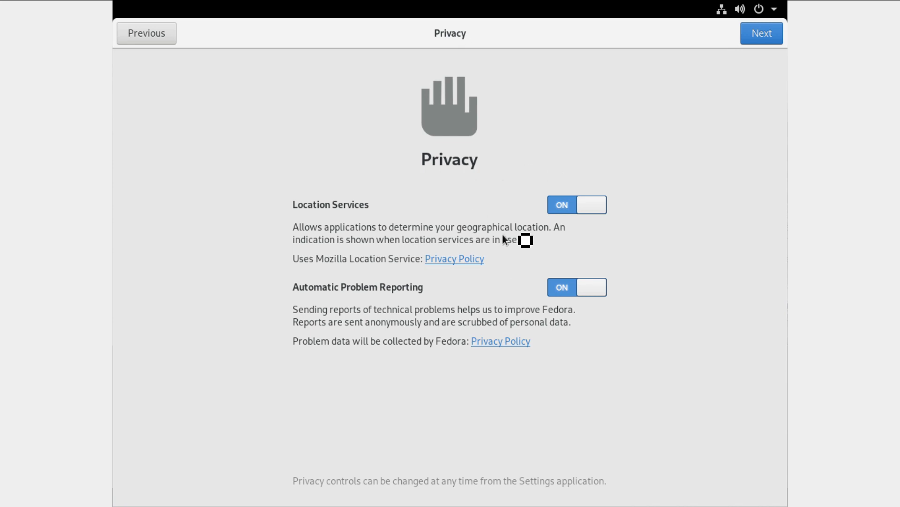
left_click(586, 212)
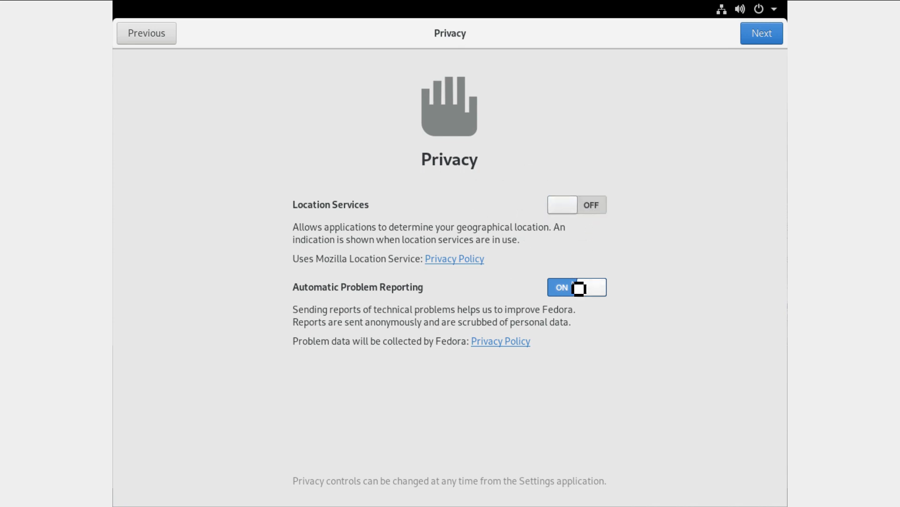
left_click(579, 287)
left_click(763, 34)
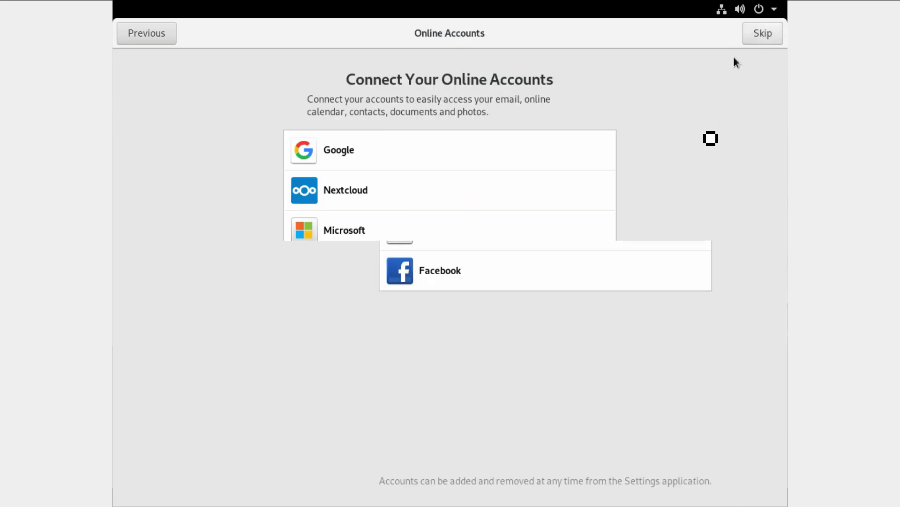
left_click(764, 33)
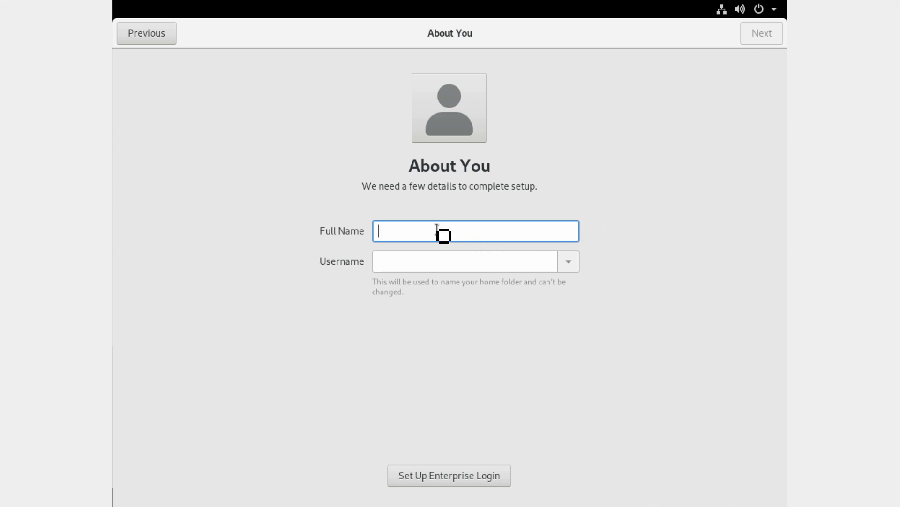
- Enter the user's full name, then set and confirm the account password
type("Chris ")
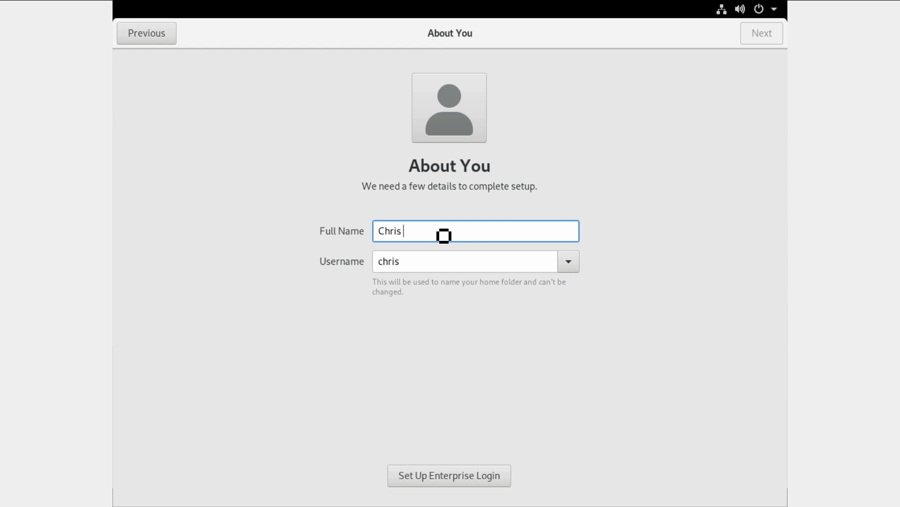
type("Titus")
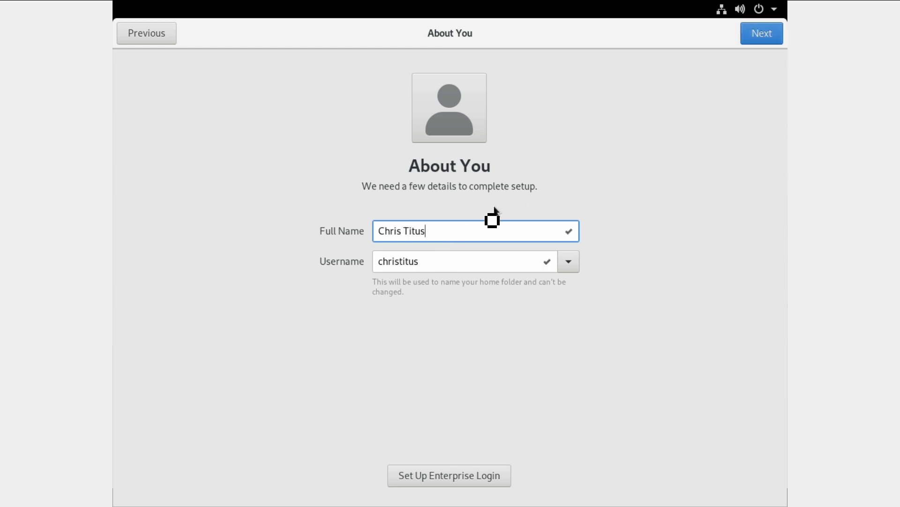
left_click(764, 33)
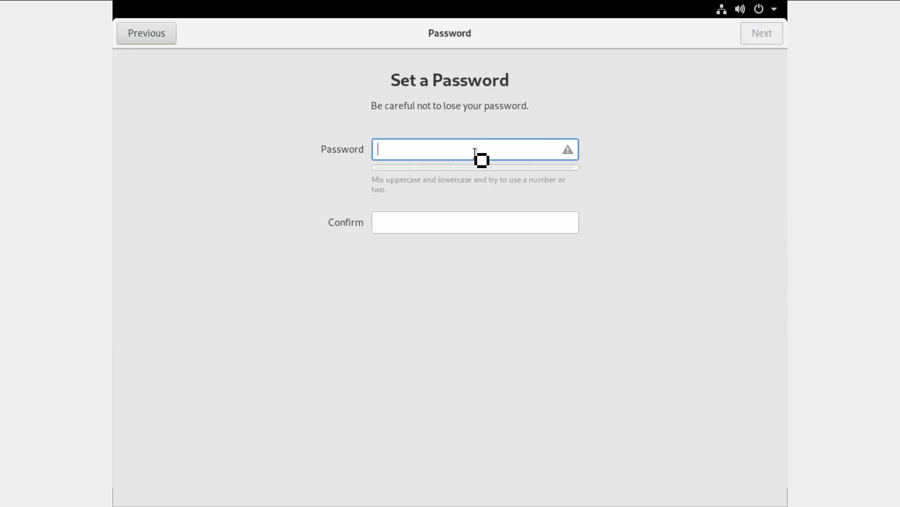
type("••••")
key("Tab")
type("••••")
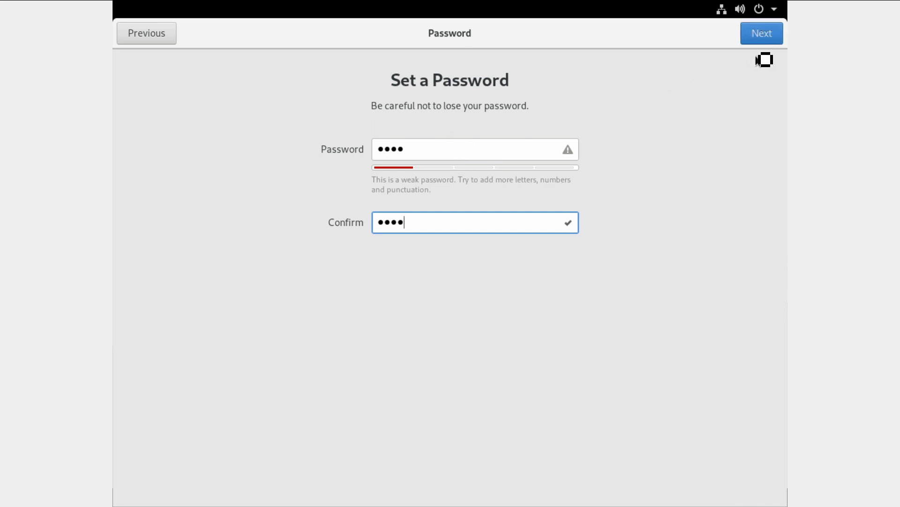
left_click(767, 36)
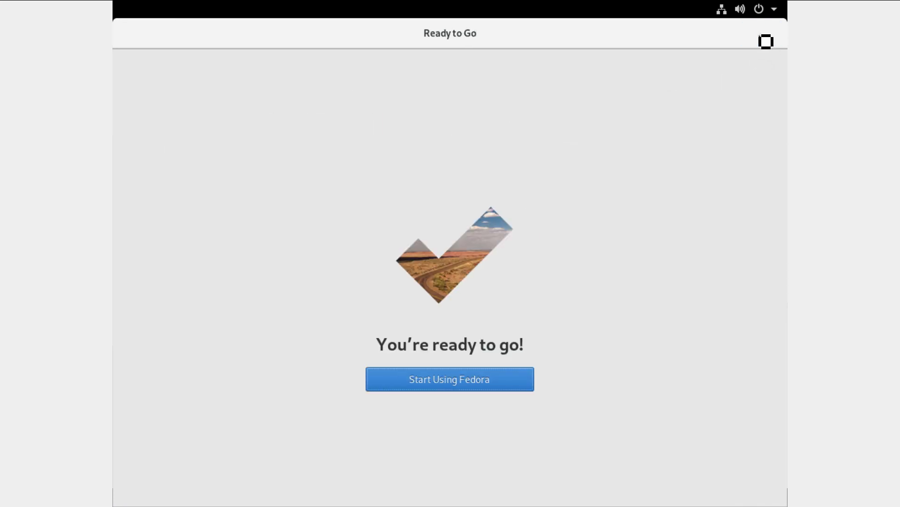
- Choose Start Using Fedora and close the GNOME Help Getting Started window
left_click(462, 386)
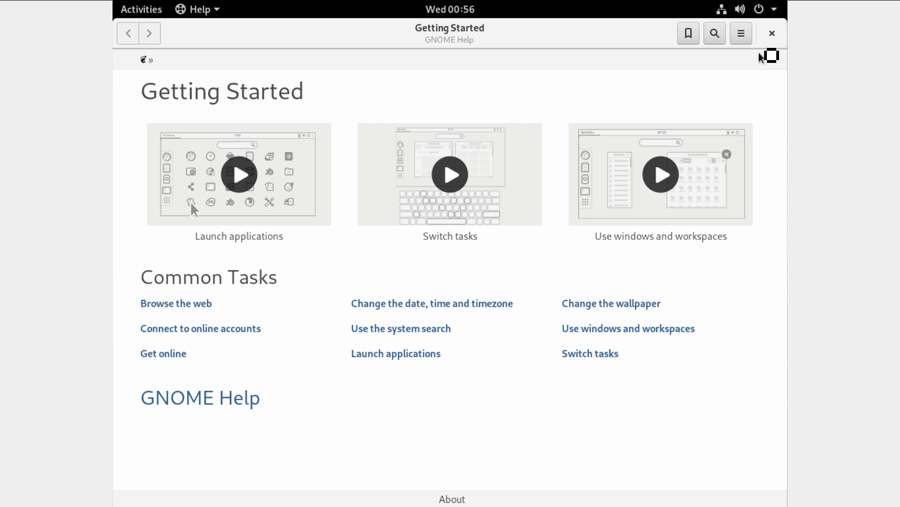
left_click(780, 42)
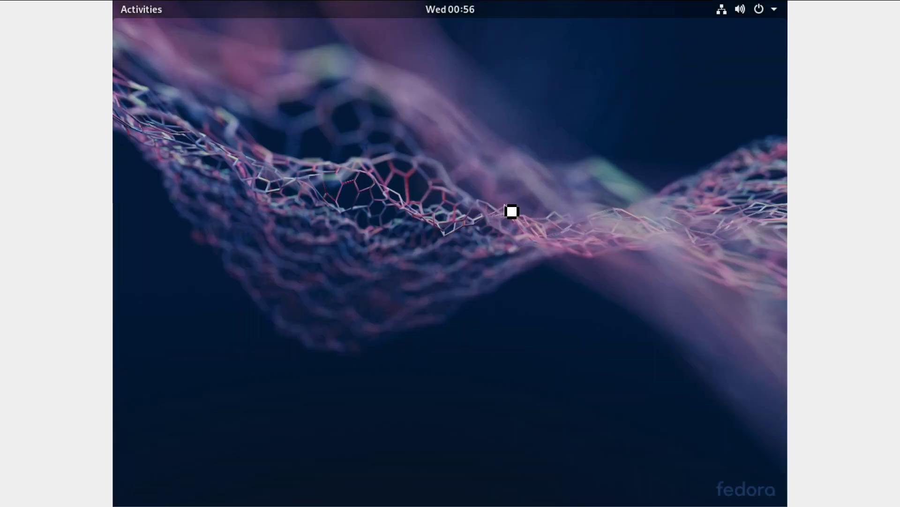